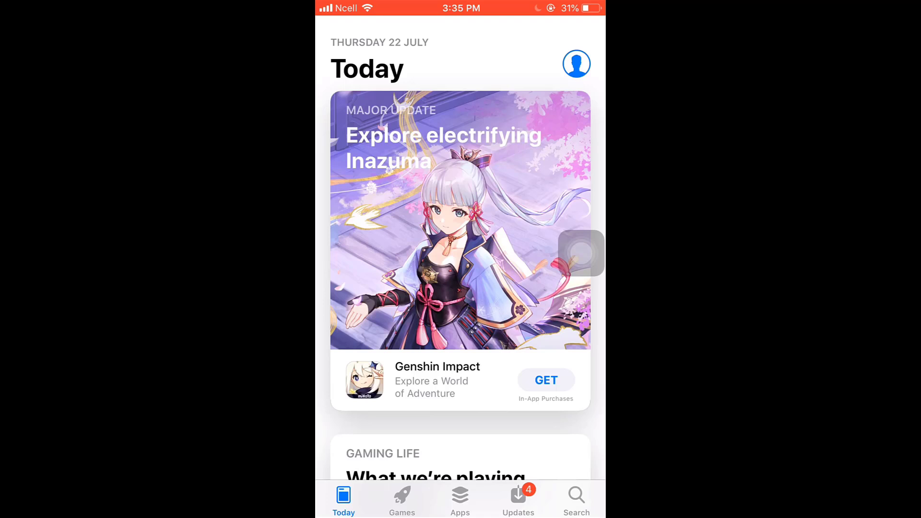
- Search the App Store for "Tantan" to list the installed Tantan app first
left_click(576, 500)
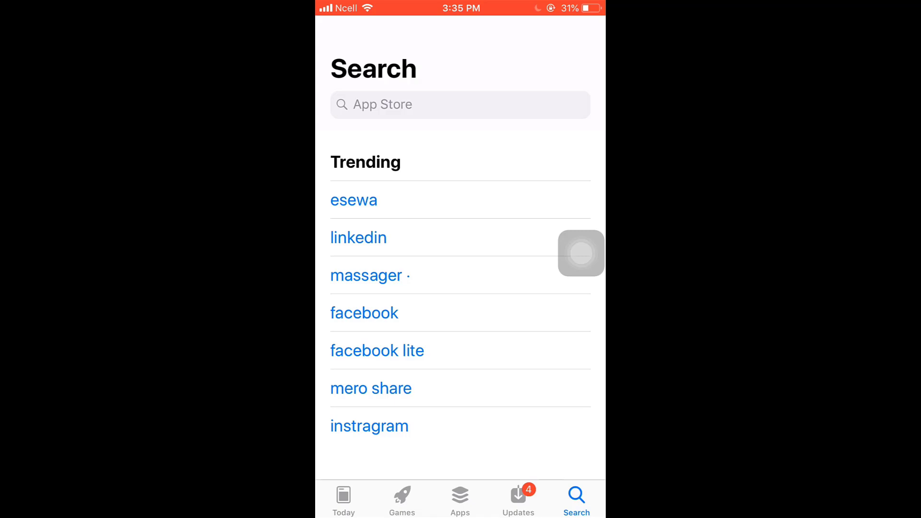
left_click(461, 104)
type("Tantan")
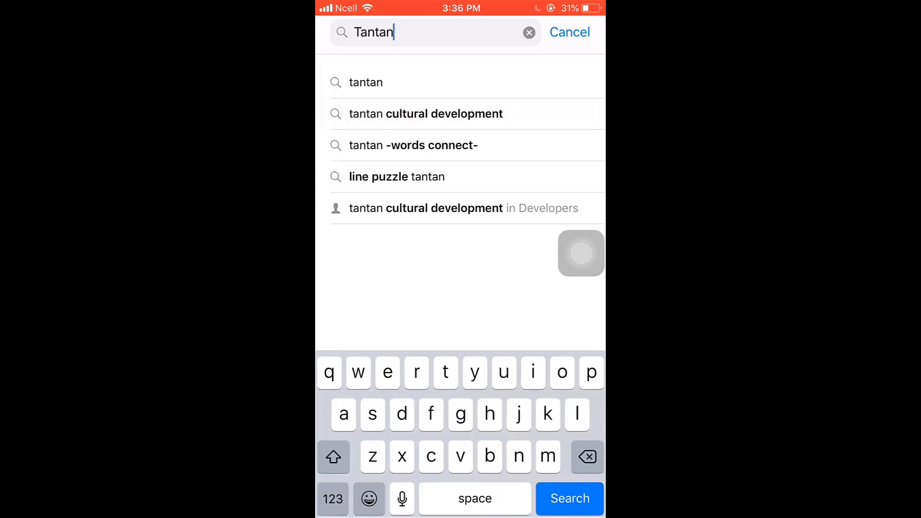
key("Return")
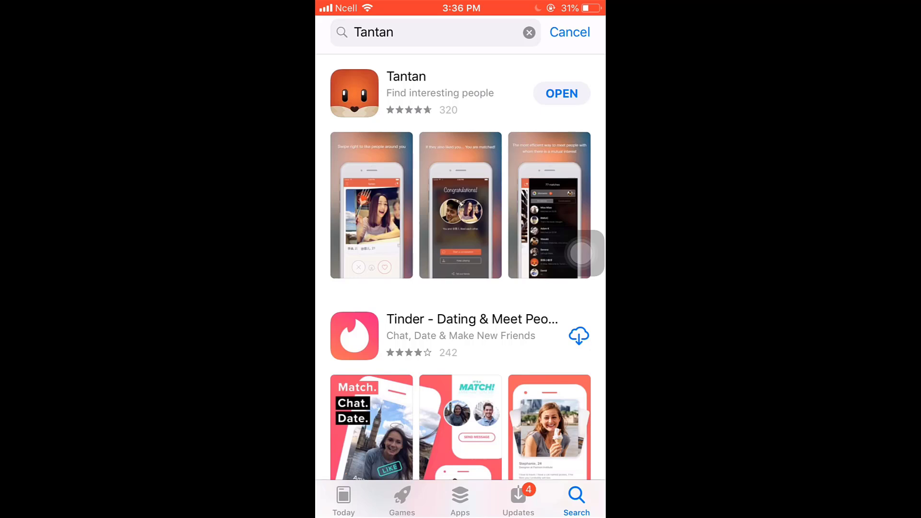
- Open Tantan's product page showing its 4.7 rating and version 4.7.8 notes
left_click(406, 77)
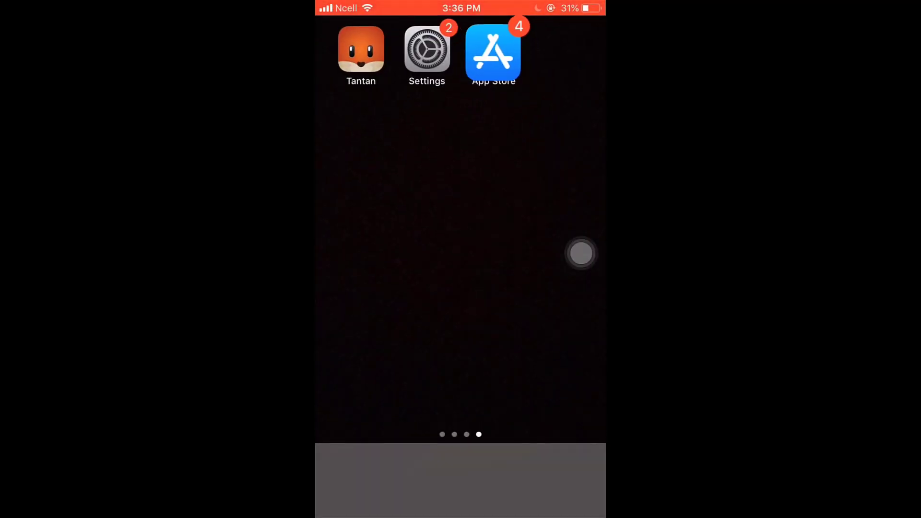
- Turn the Wi-Fi toggle on in iOS Settings so the phone starts scanning for networks
left_click(426, 51)
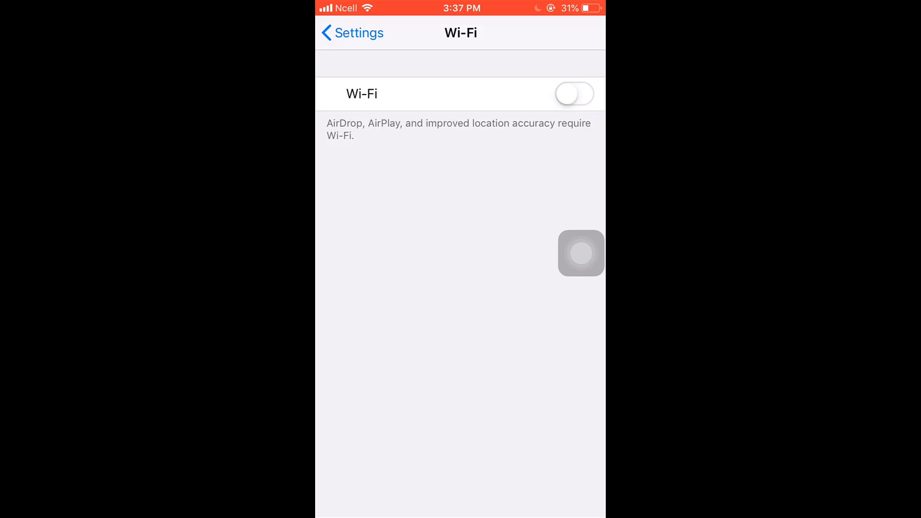
left_click(575, 94)
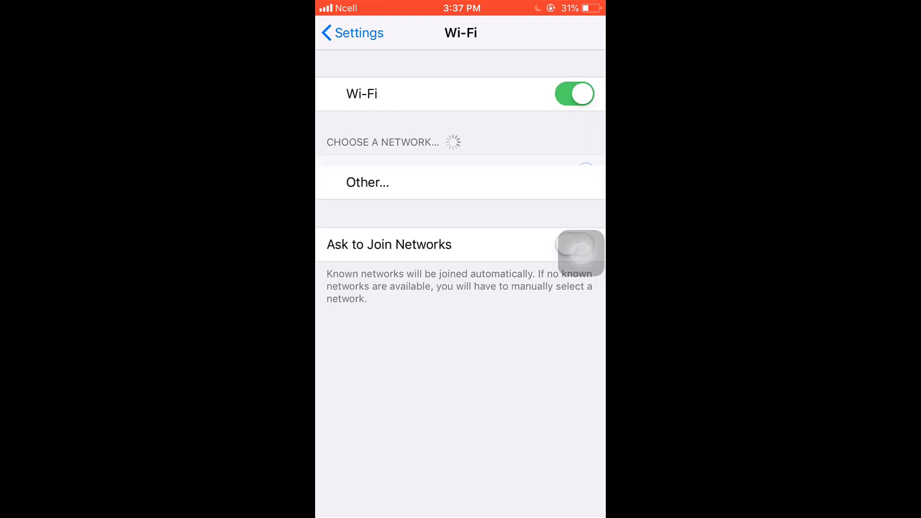